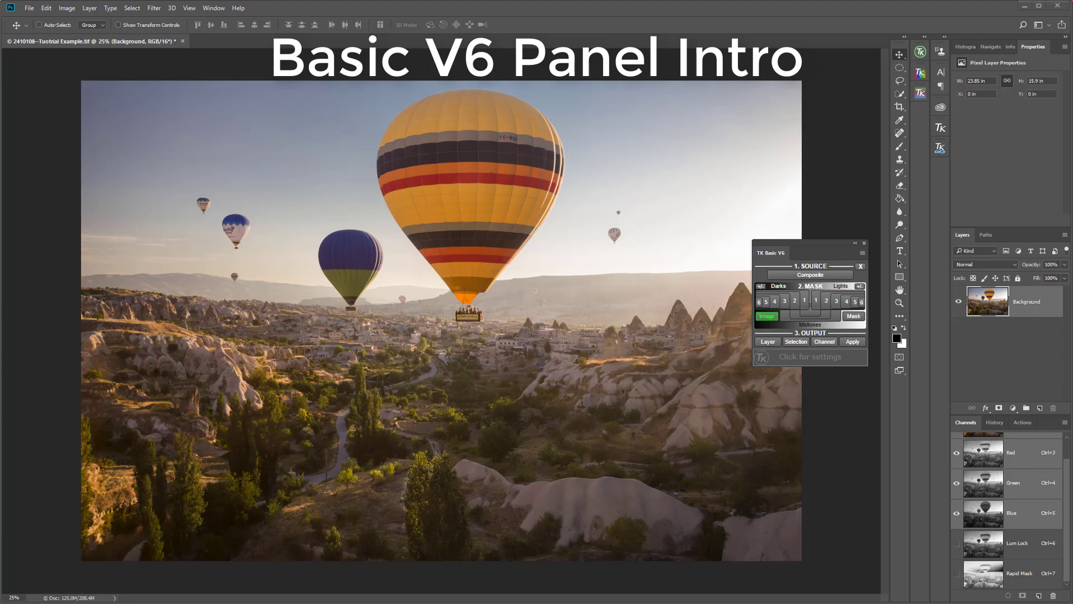
# - From the composite source, preview Lights-3, then Darks-2 and Darks-3 masks, and return to the colour image
pyautogui.click(816, 277)
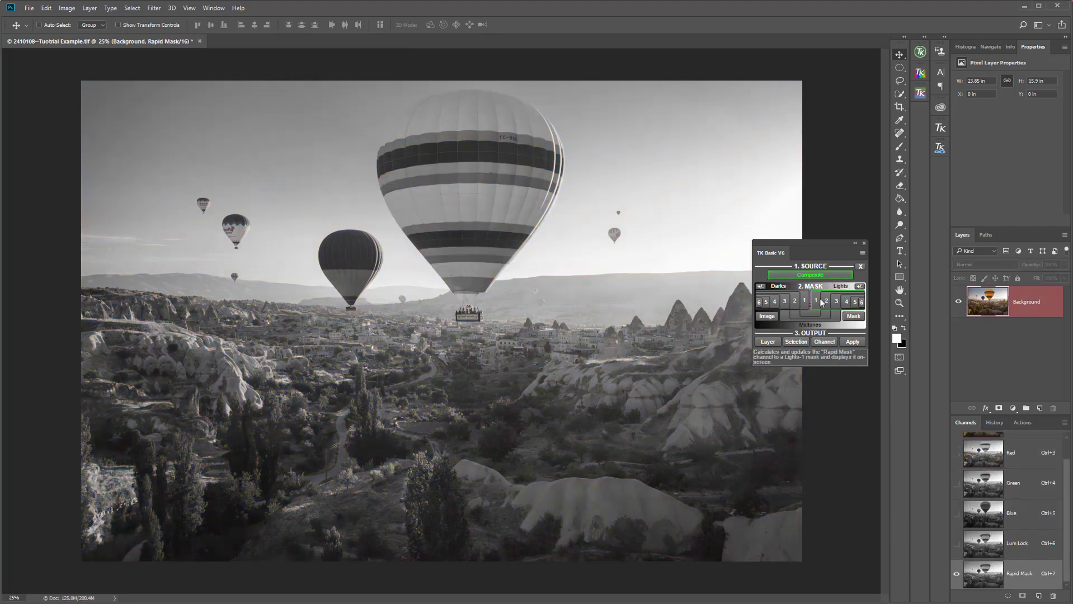
pyautogui.click(824, 303)
pyautogui.click(836, 301)
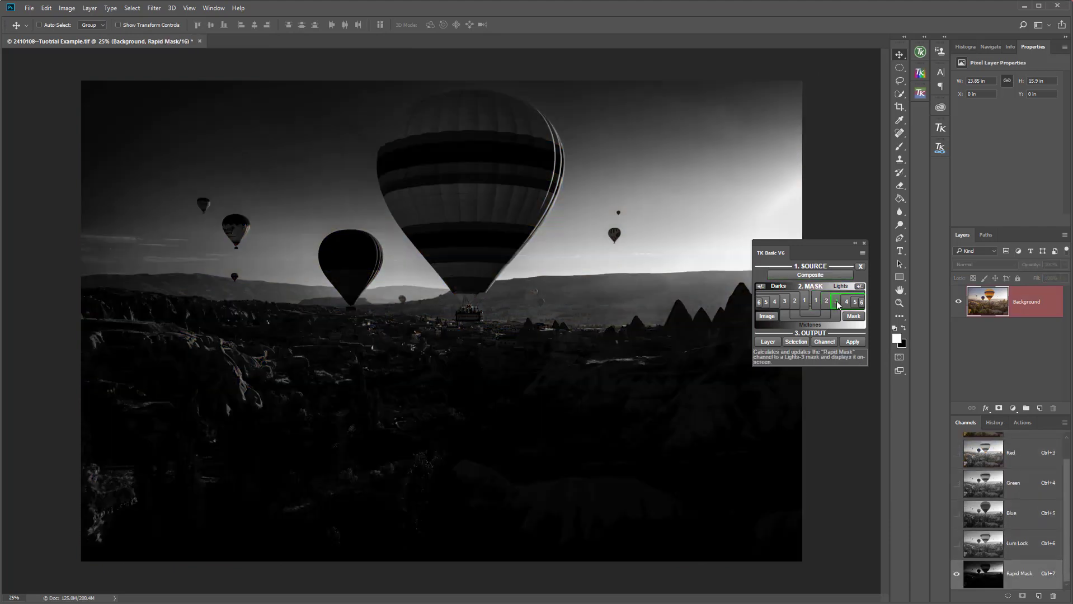
pyautogui.click(803, 302)
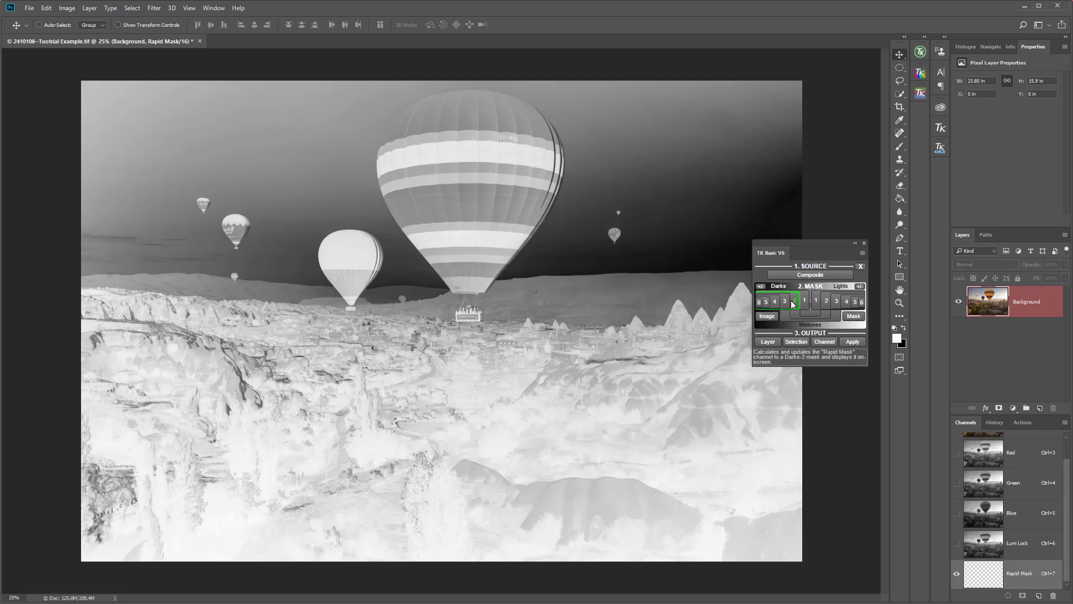
pyautogui.click(793, 302)
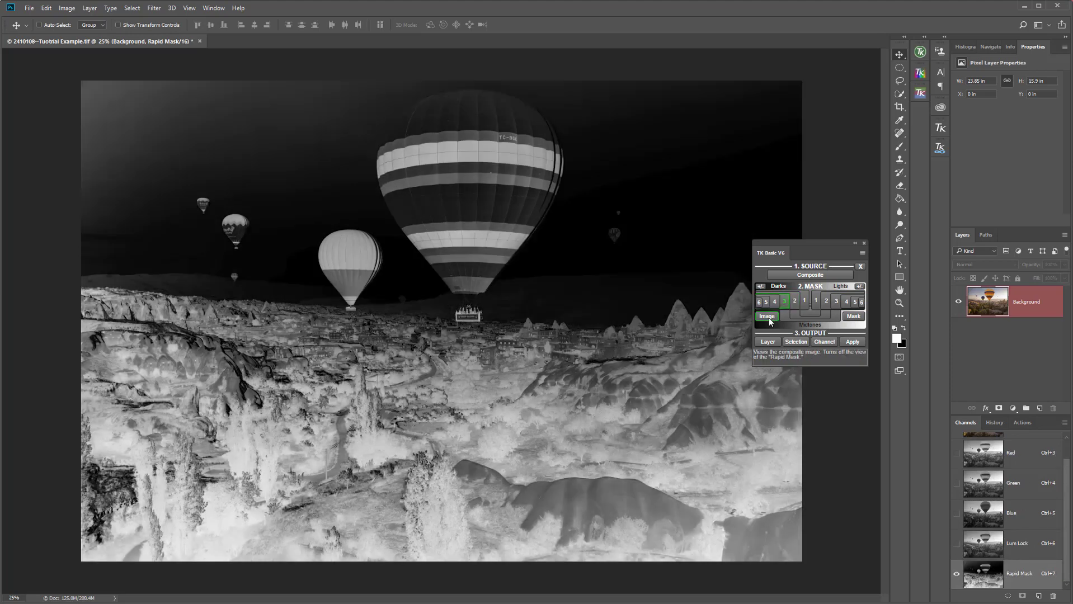
pyautogui.click(768, 317)
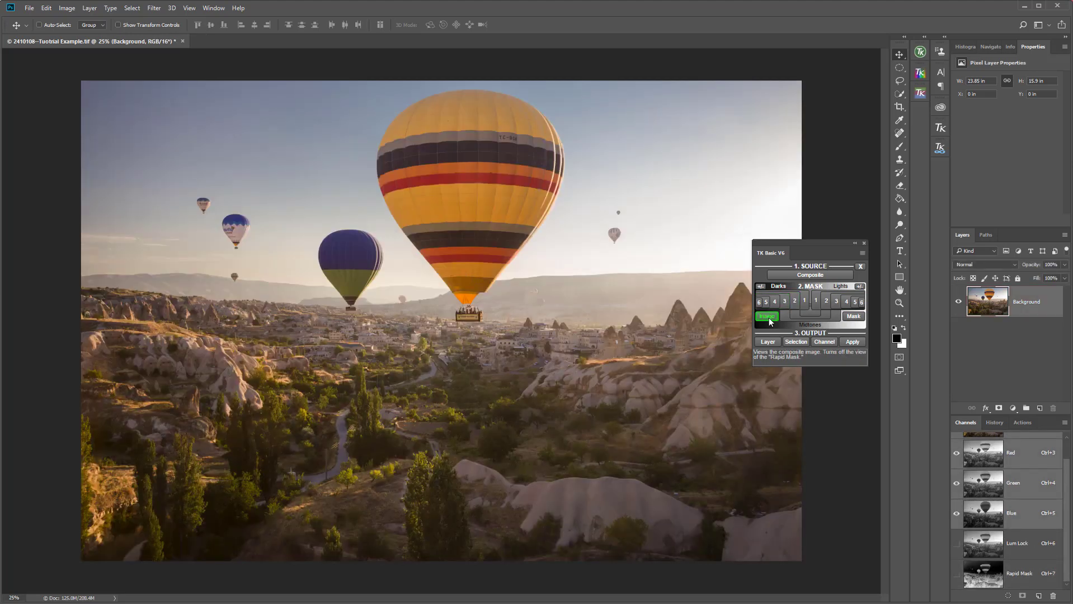
pyautogui.click(927, 38)
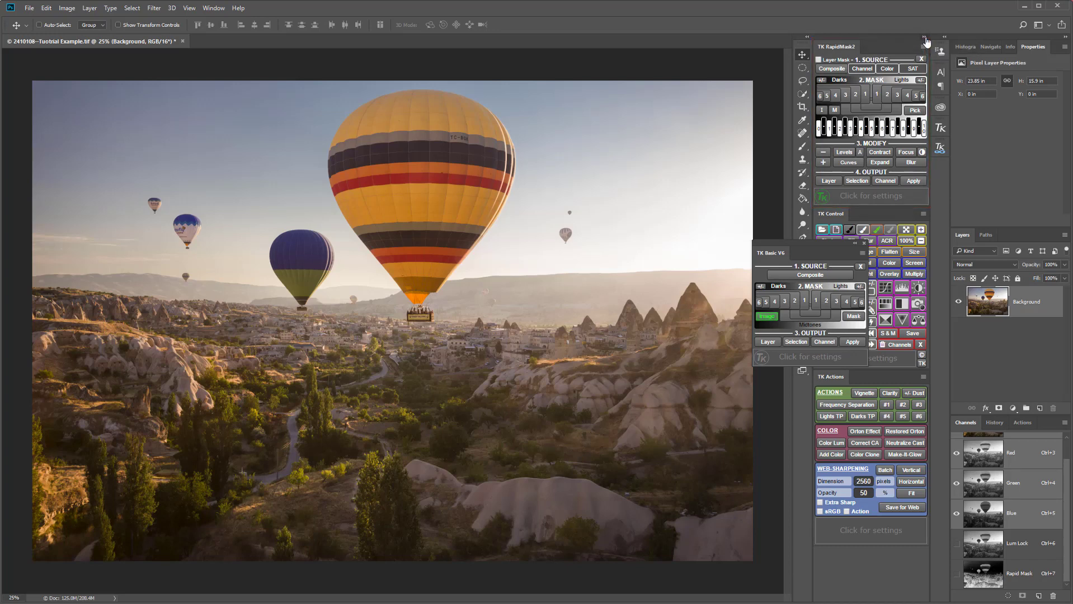
pyautogui.click(926, 39)
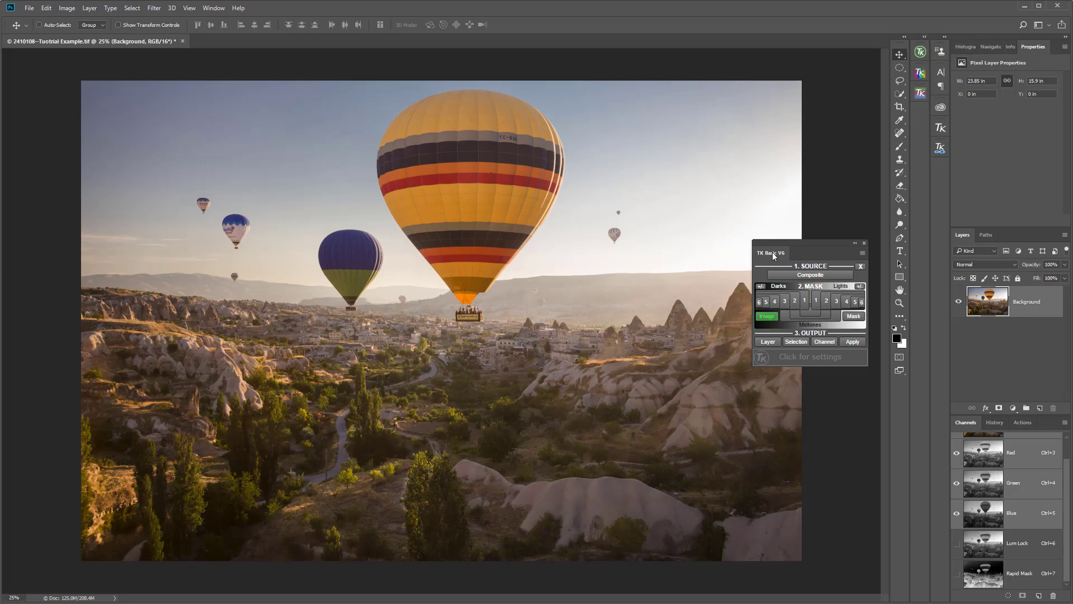
# - Move the floating TK Basic V6 panel up, collapse and restore it, then dock it into the workspace
pyautogui.moveTo(773, 253)
pyautogui.mouseDown()
pyautogui.moveTo(731, 65)
pyautogui.moveTo(731, 84)
pyautogui.mouseUp()
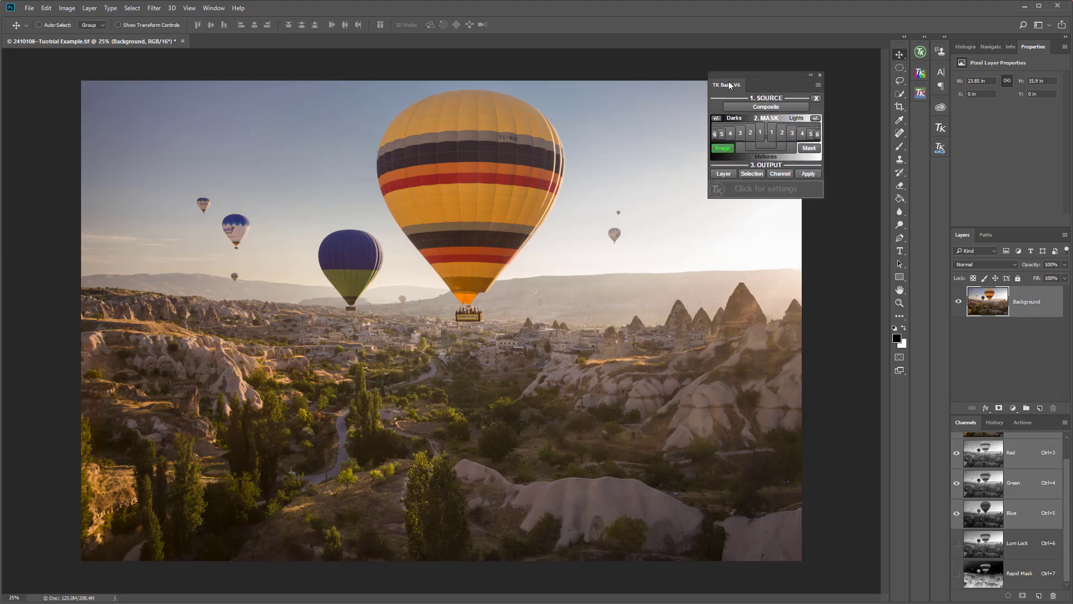
pyautogui.click(811, 76)
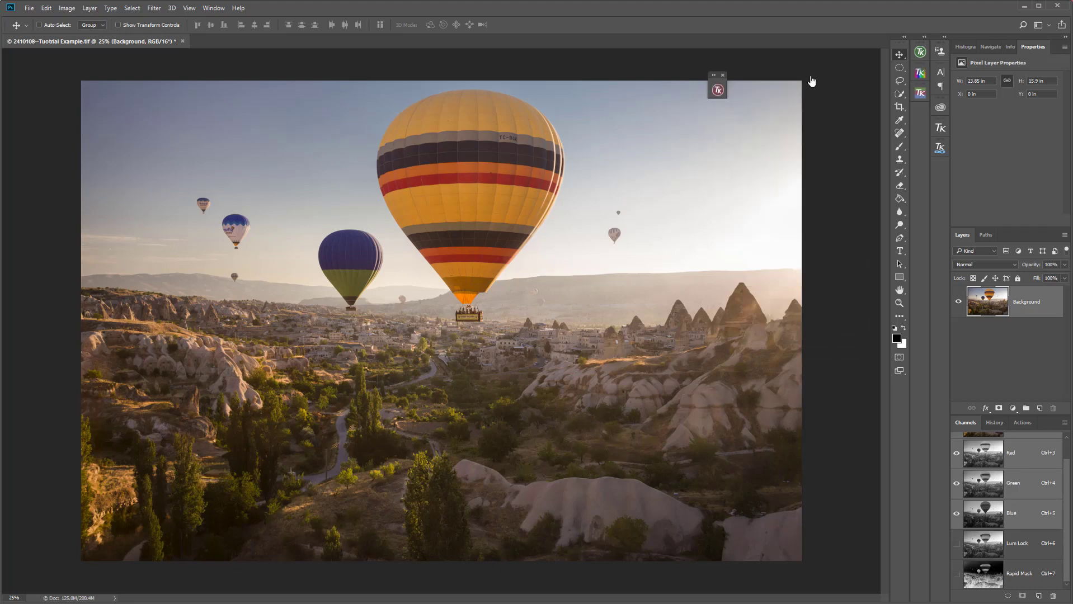
pyautogui.click(718, 90)
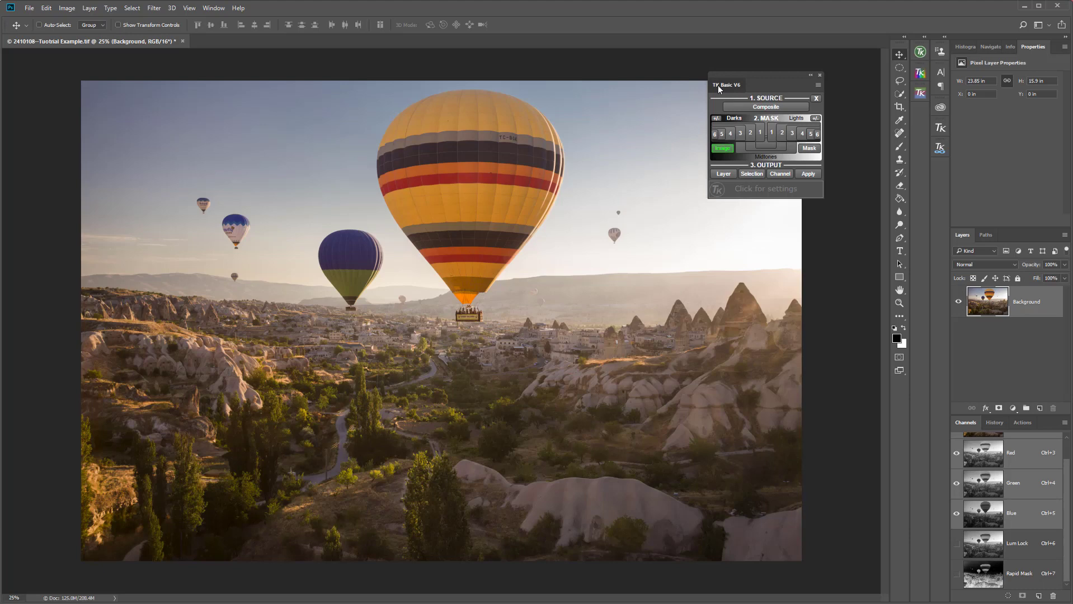
pyautogui.moveTo(718, 92); pyautogui.dragTo(887, 72)
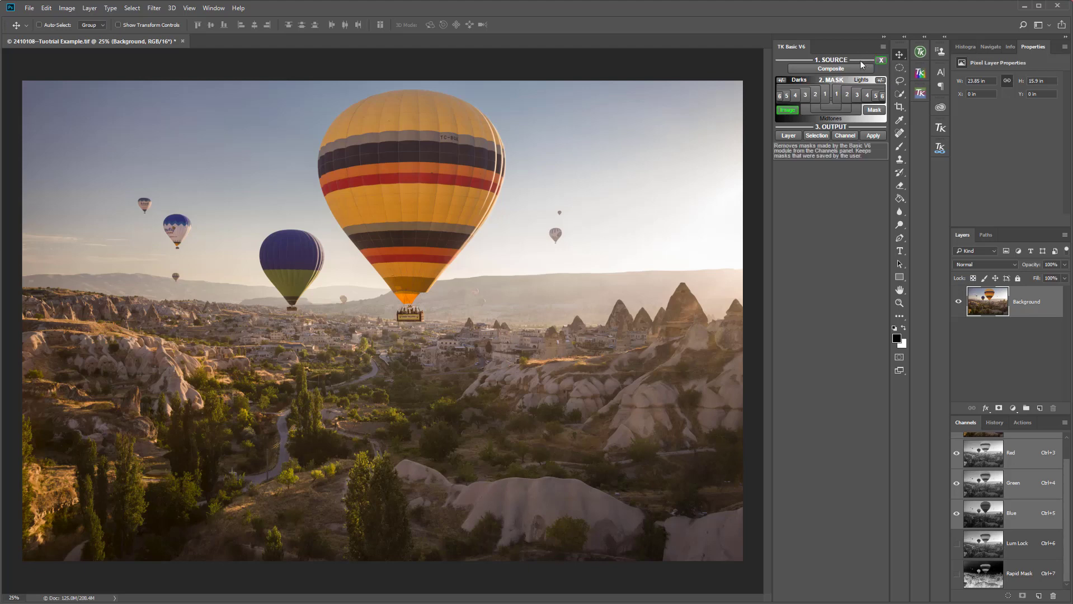
# - Generate a Midtones Rapid Mask, restore the colour image, and expand the TK RapidMask2, Control and Actions panels
pyautogui.click(804, 110)
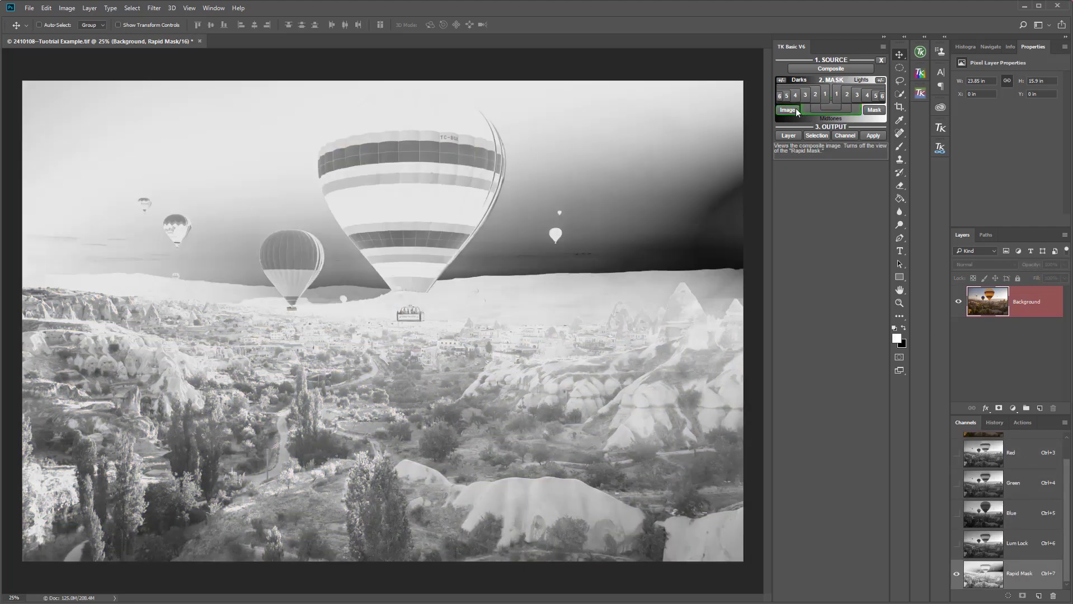
pyautogui.click(795, 109)
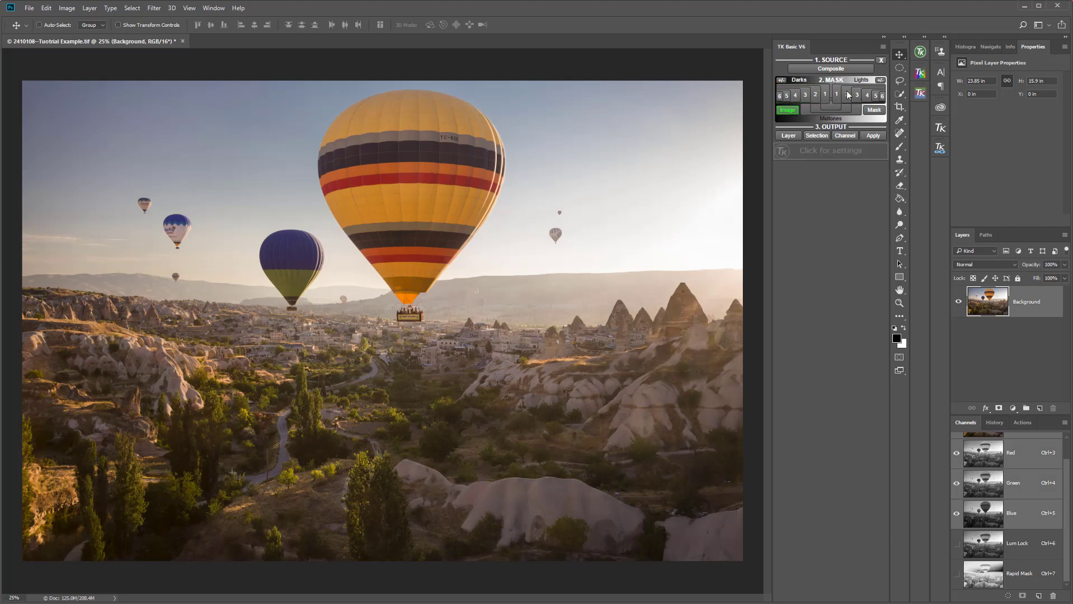
pyautogui.click(924, 40)
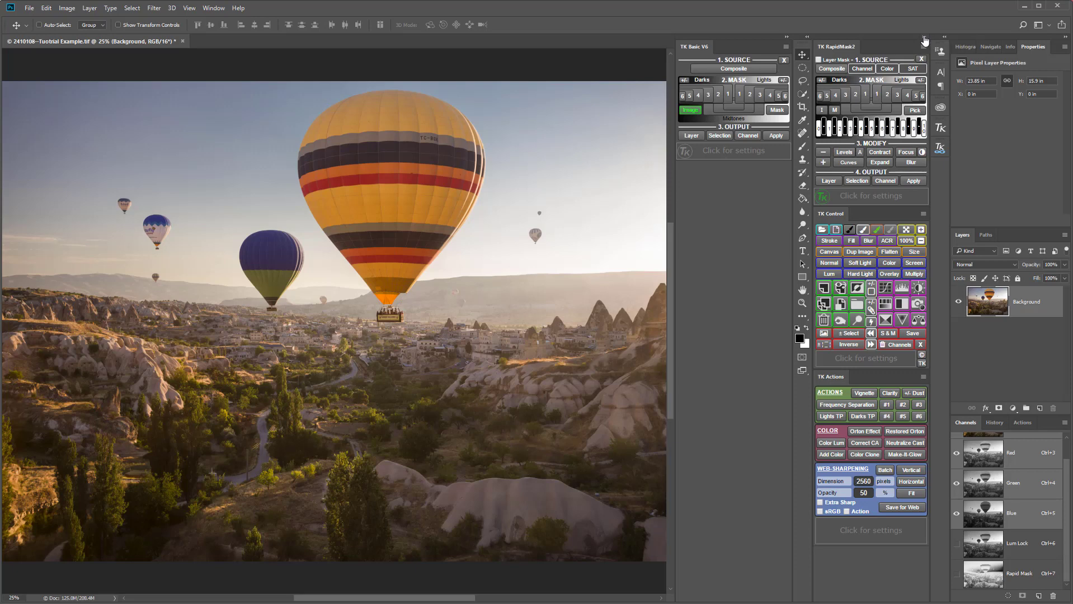
# - Collapse the TK RapidMask2, Control and Actions panels back to icons
pyautogui.click(925, 40)
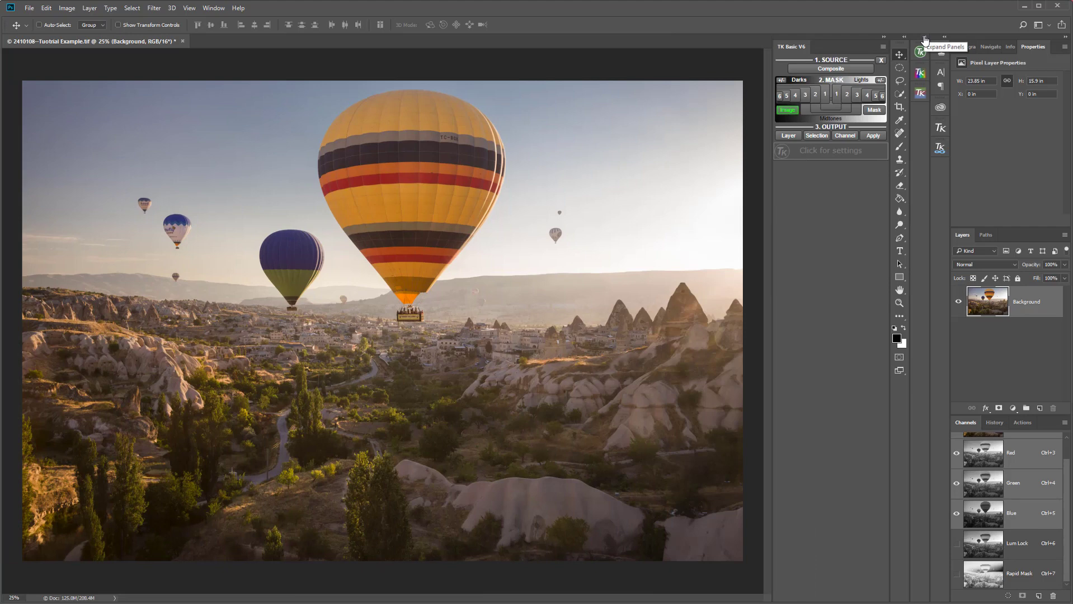